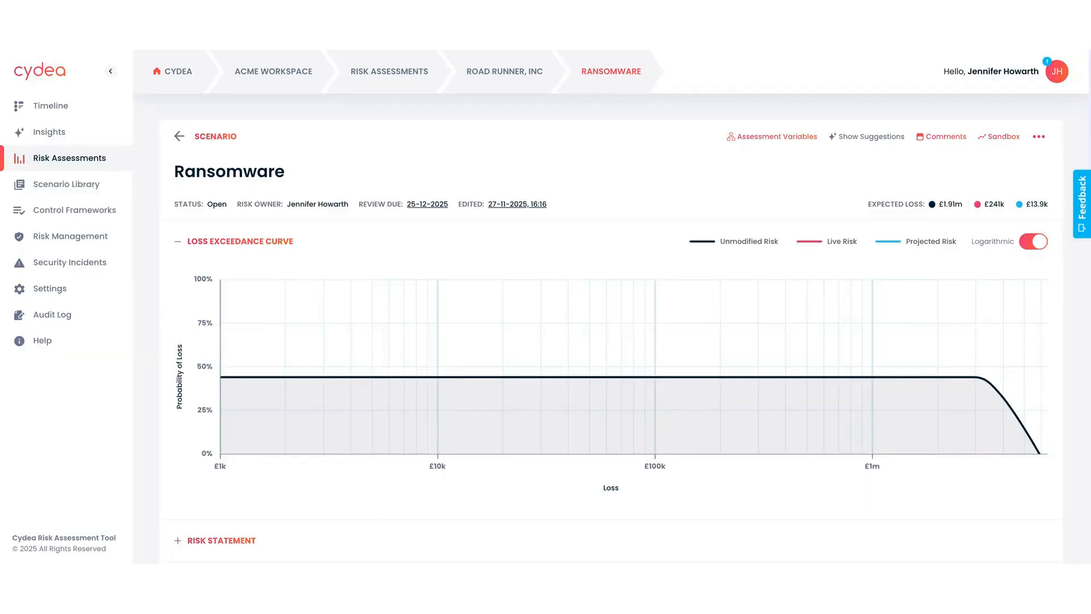
# Open the Ransomware scenario for editing and review its status options, dates and risk narrative
pyautogui.click(1038, 136)
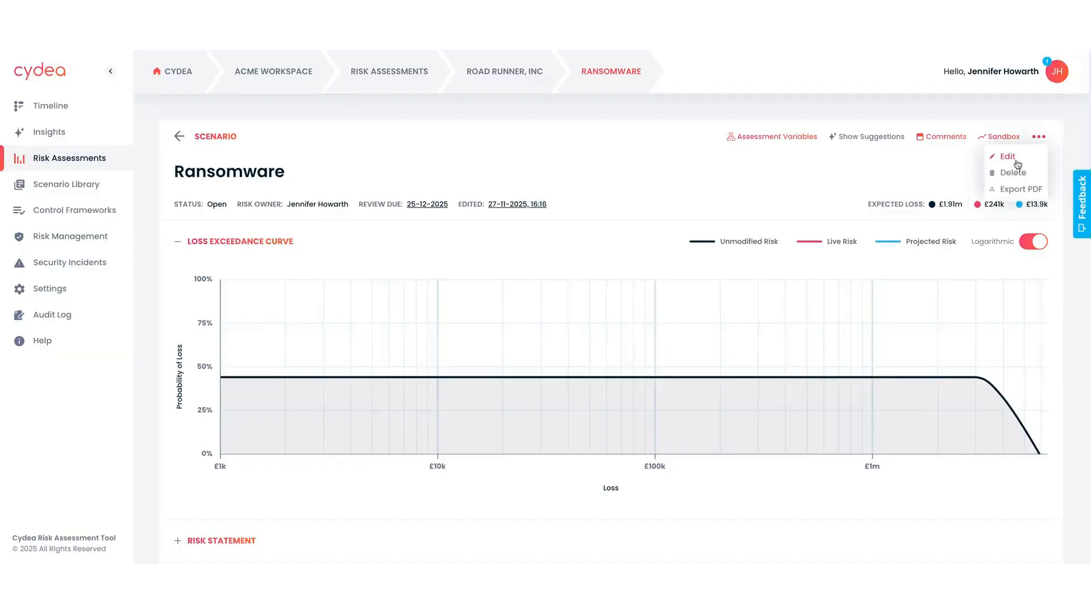
pyautogui.click(1014, 158)
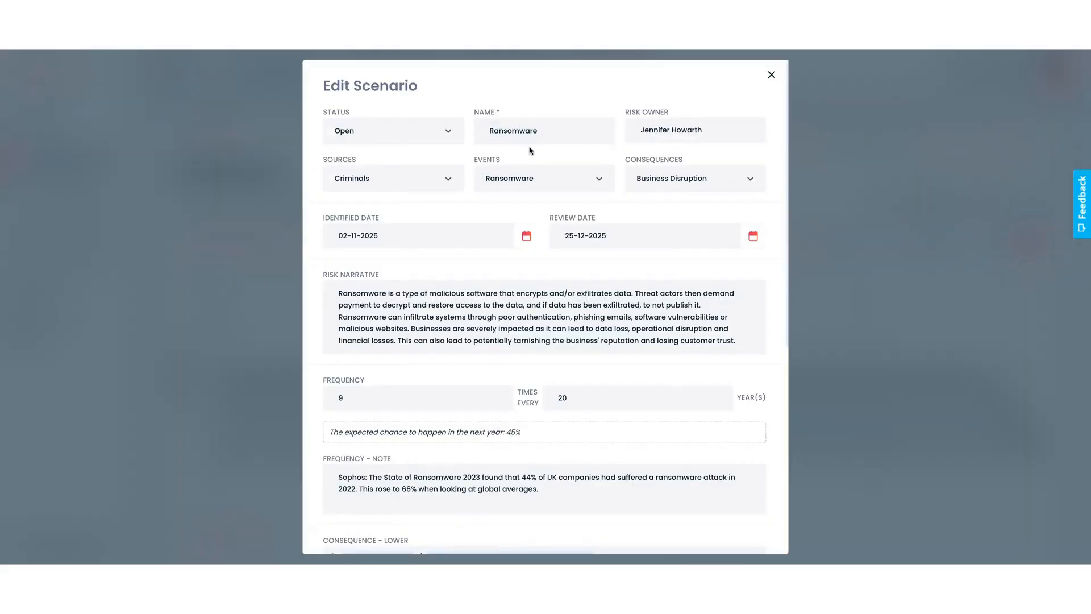
pyautogui.click(447, 138)
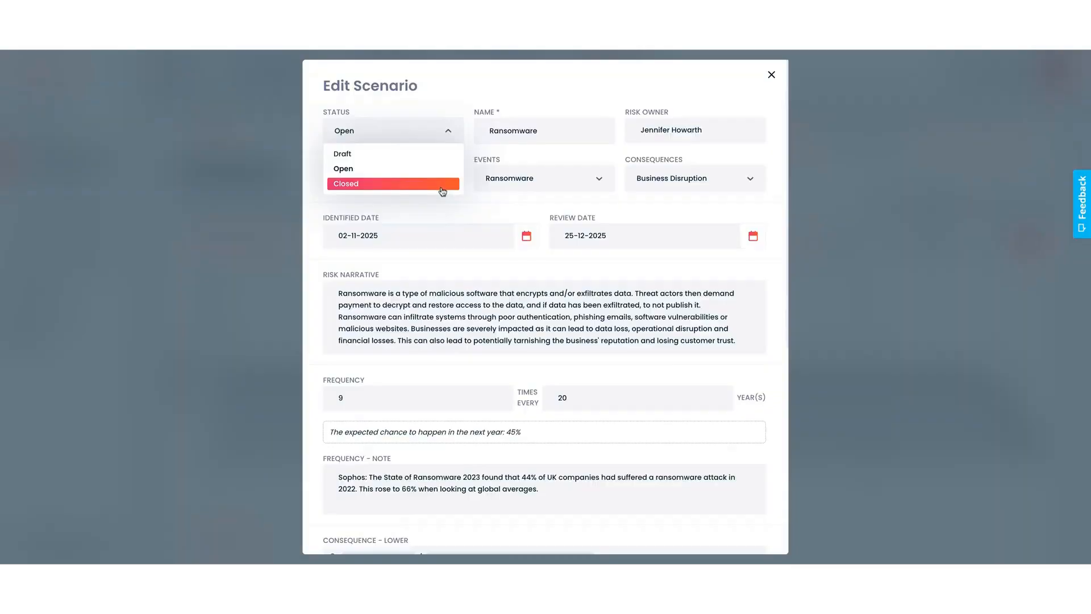
pyautogui.click(468, 207)
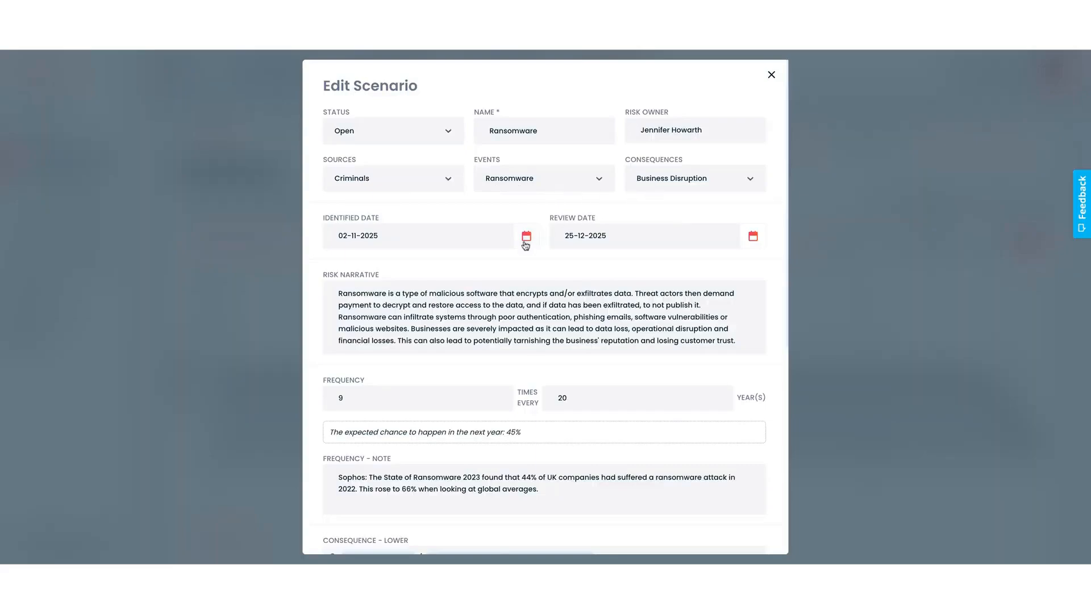
pyautogui.click(751, 243)
pyautogui.click(492, 275)
pyautogui.scroll(-1, 494, 265)
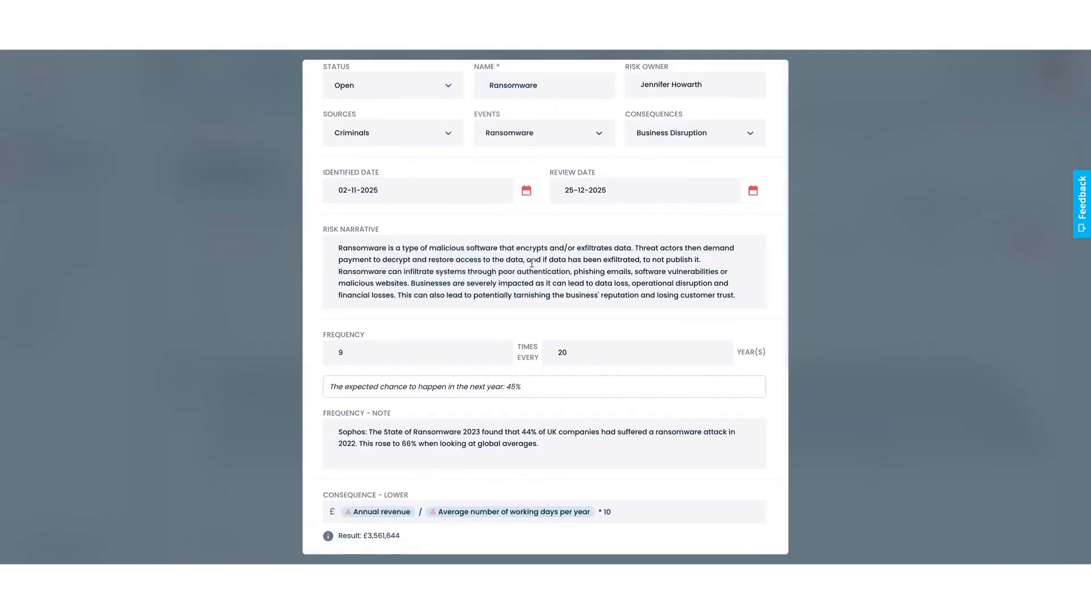
pyautogui.moveTo(567, 300); pyautogui.dragTo(735, 297)
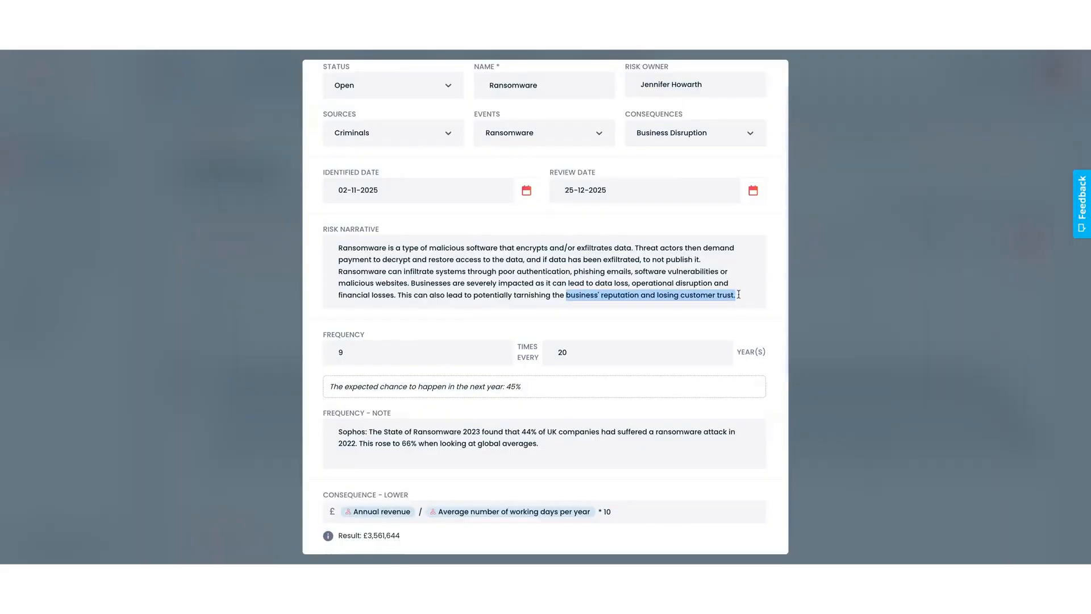
pyautogui.click(738, 295)
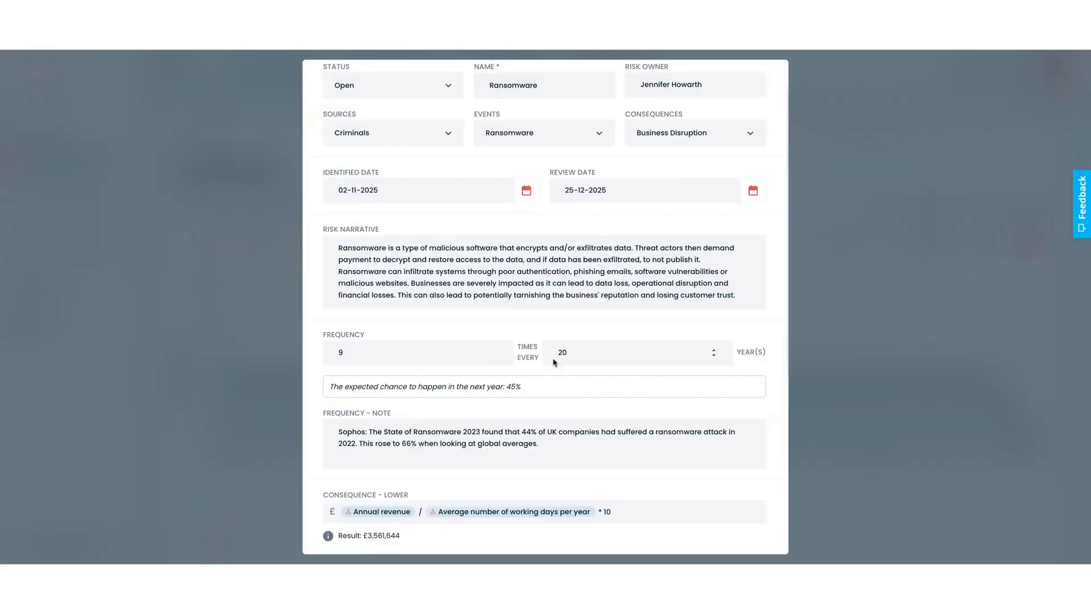
# Change the multiplier at the end of the lower consequence formula to 4
pyautogui.scroll(-3, 606, 356)
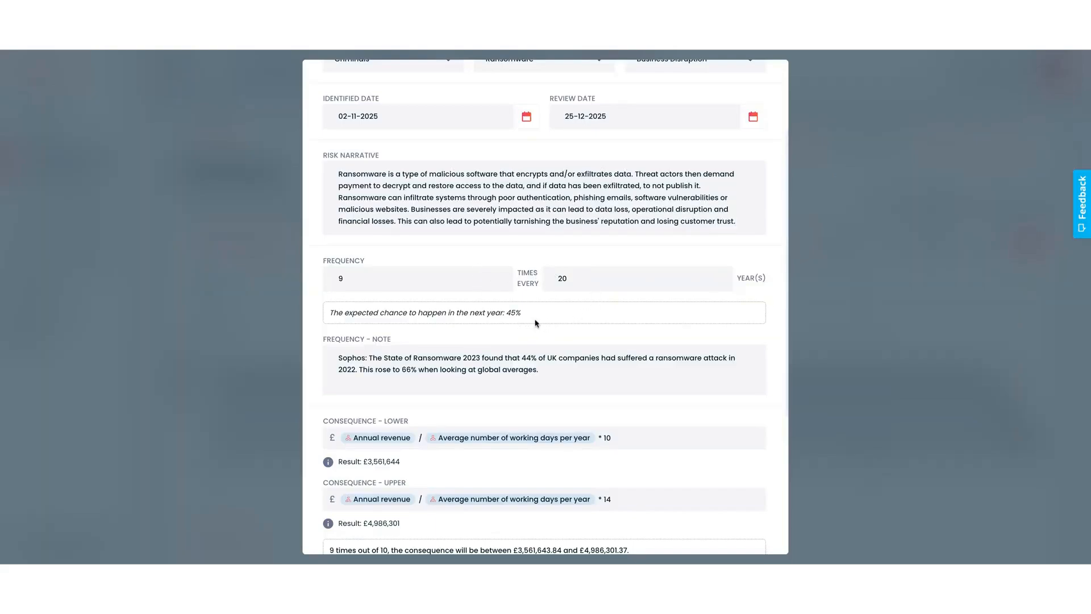
pyautogui.scroll(-5, 536, 323)
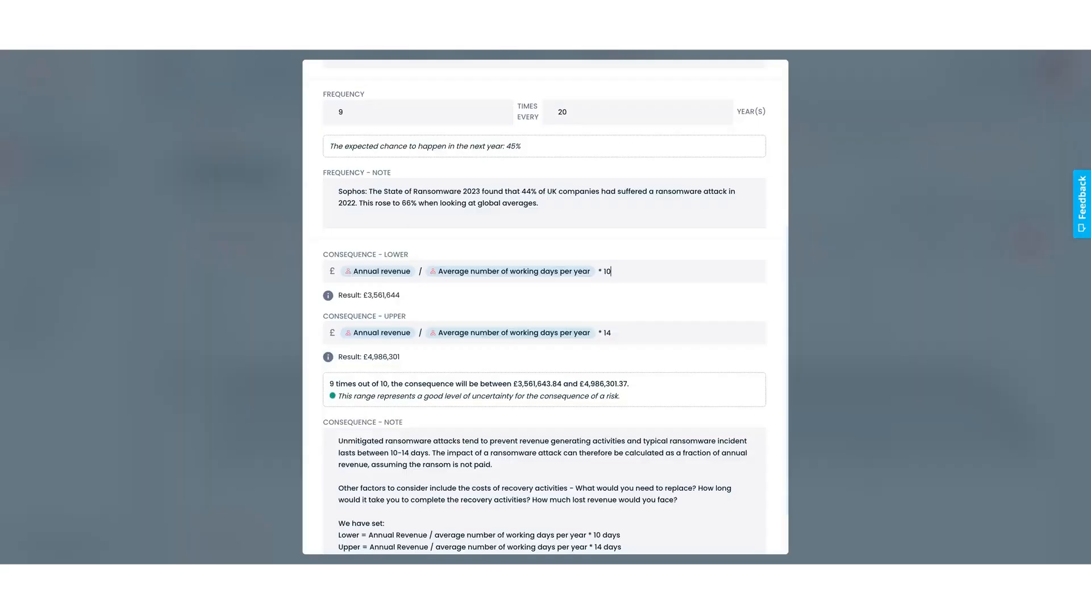
pyautogui.press('BackSpace')
pyautogui.press('BackSpace')
pyautogui.write('4')
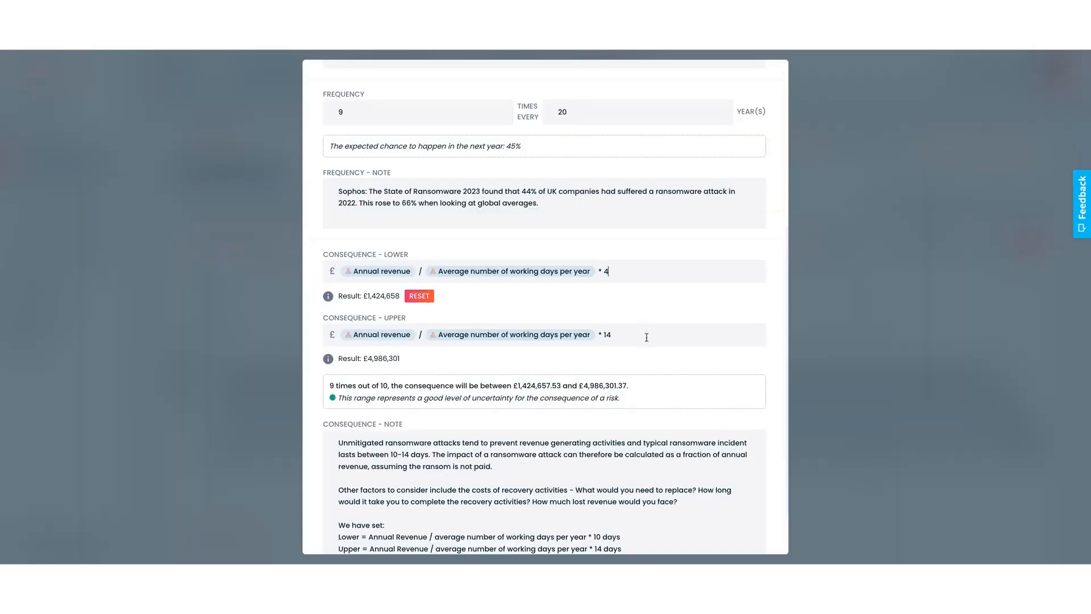
# Extend the upper consequence formula by adding the Annual revenue variable multiplied by 0.1
pyautogui.click(613, 335)
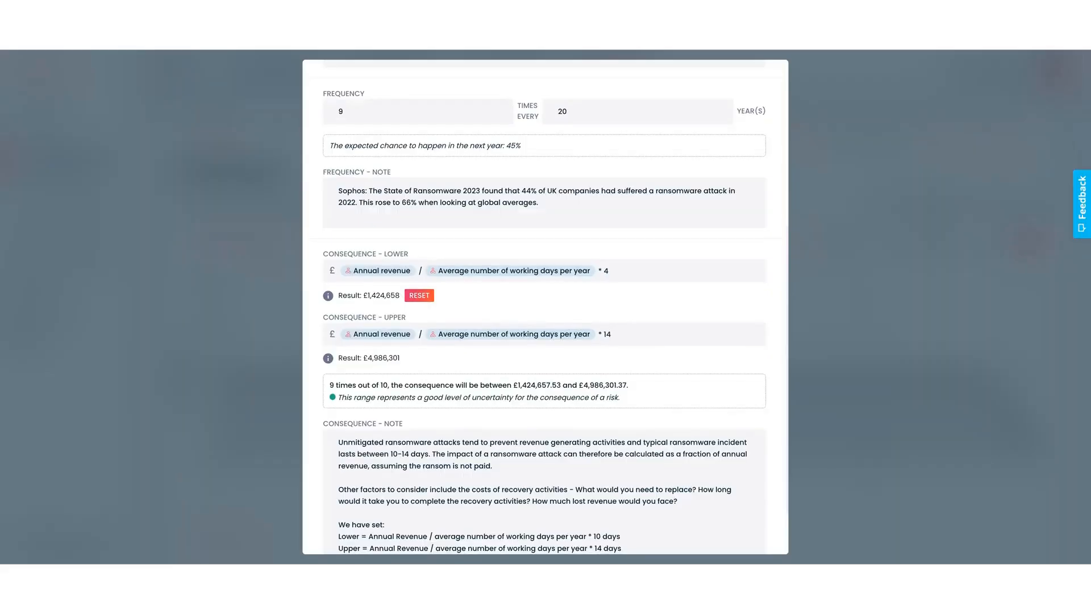
pyautogui.write('+a')
pyautogui.press('BackSpace')
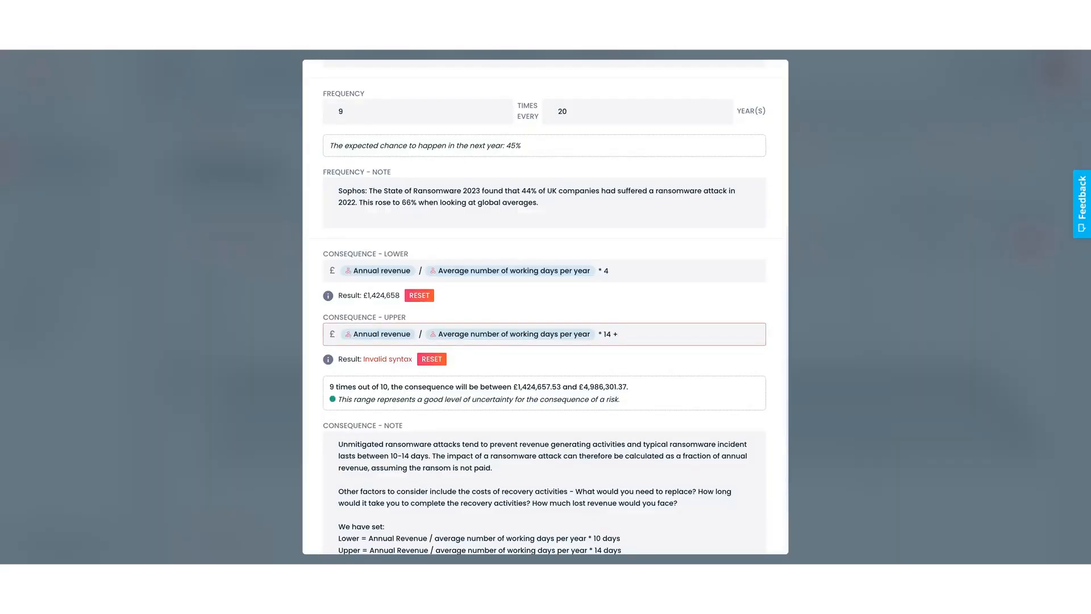
pyautogui.write('€')
pyautogui.press('BackSpace')
pyautogui.write('#')
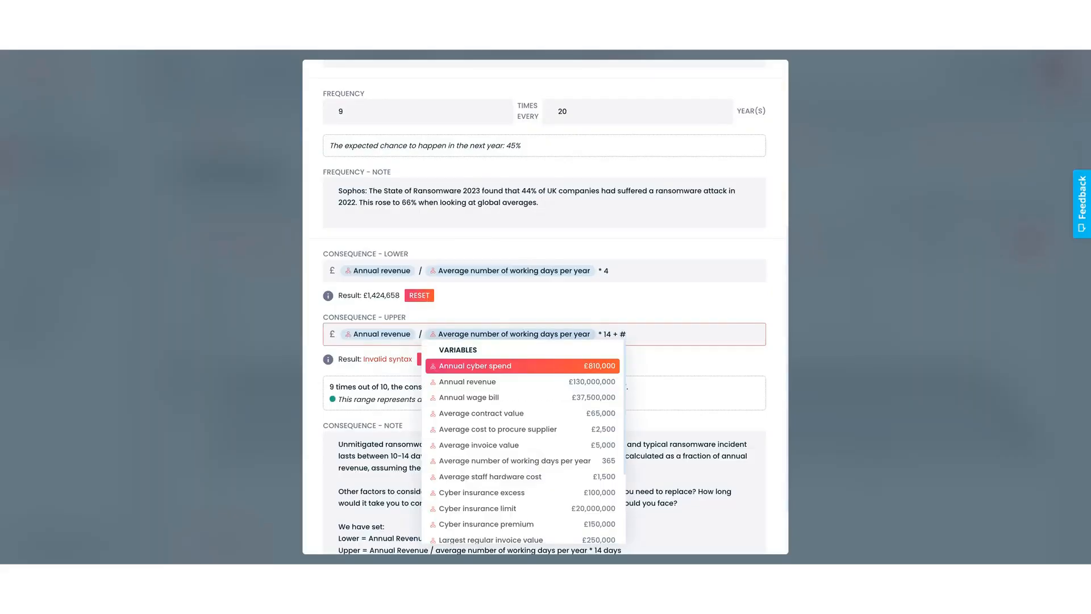
pyautogui.write('ann')
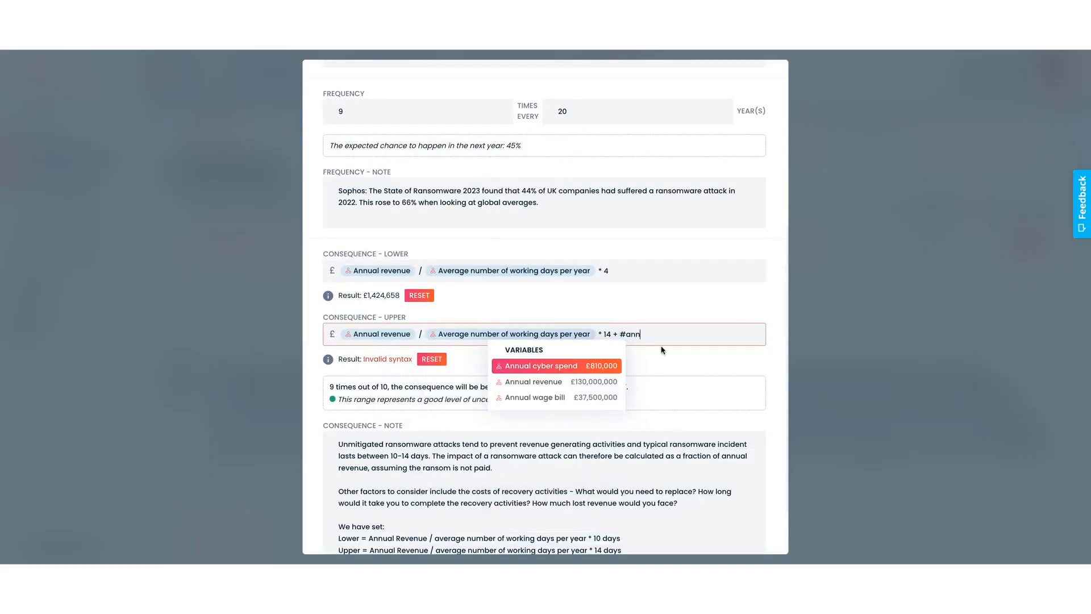
pyautogui.click(548, 389)
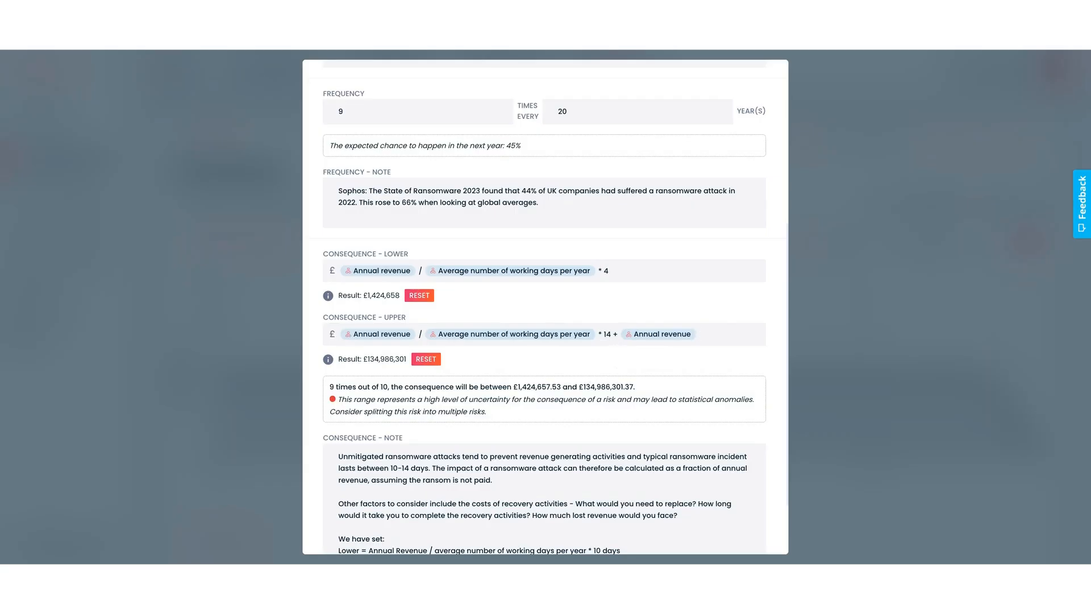
pyautogui.write('*0.1')
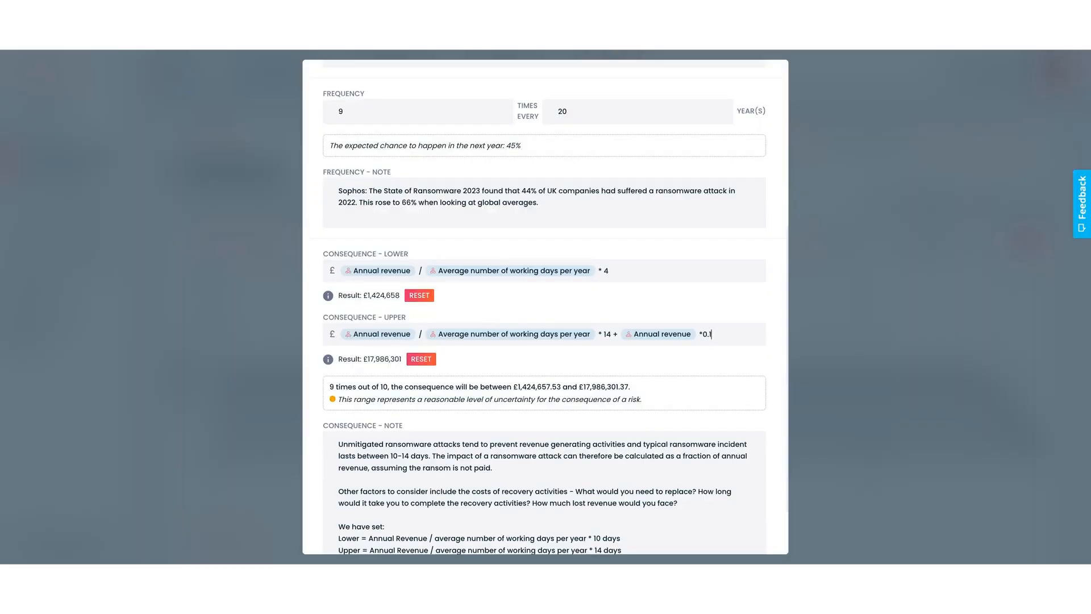
# Check the resulting consequence range and note, and save the scenario changes
pyautogui.scroll(1, 645, 340)
pyautogui.moveTo(655, 346)
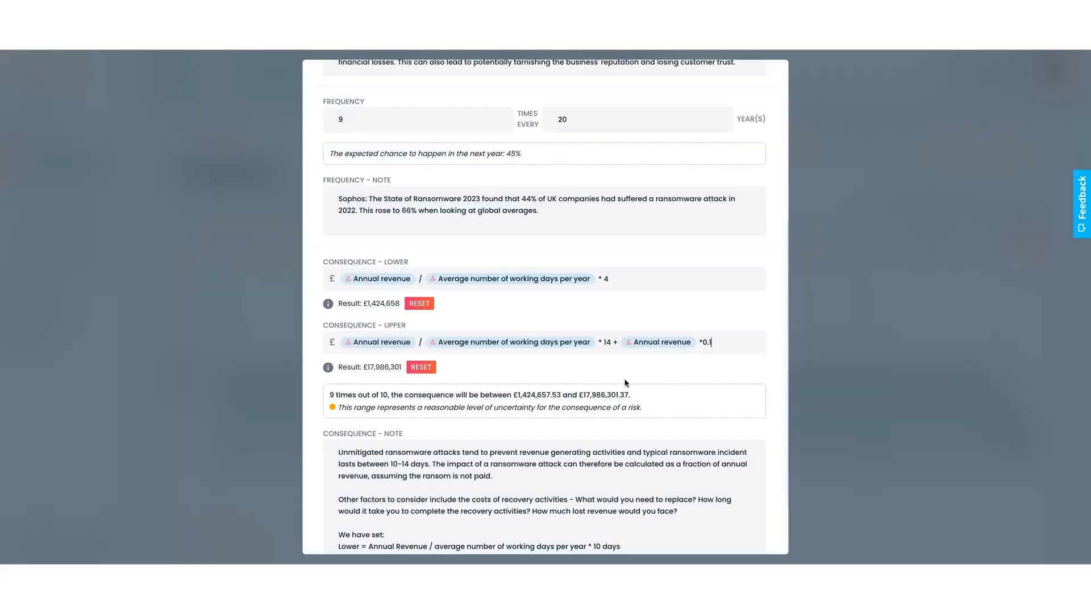
pyautogui.moveTo(643, 340)
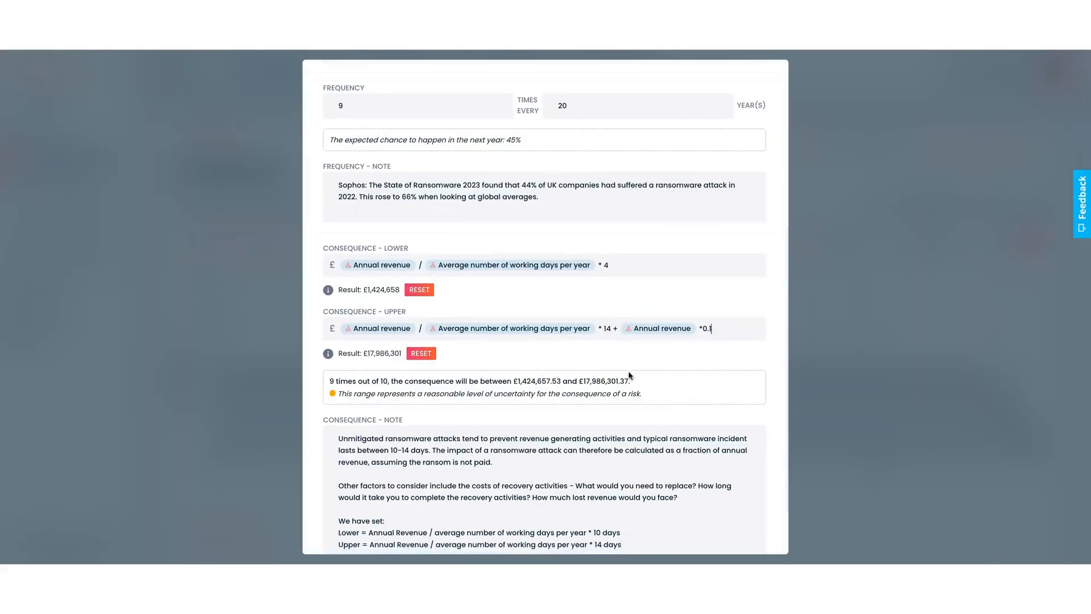
pyautogui.scroll(-1, 629, 375)
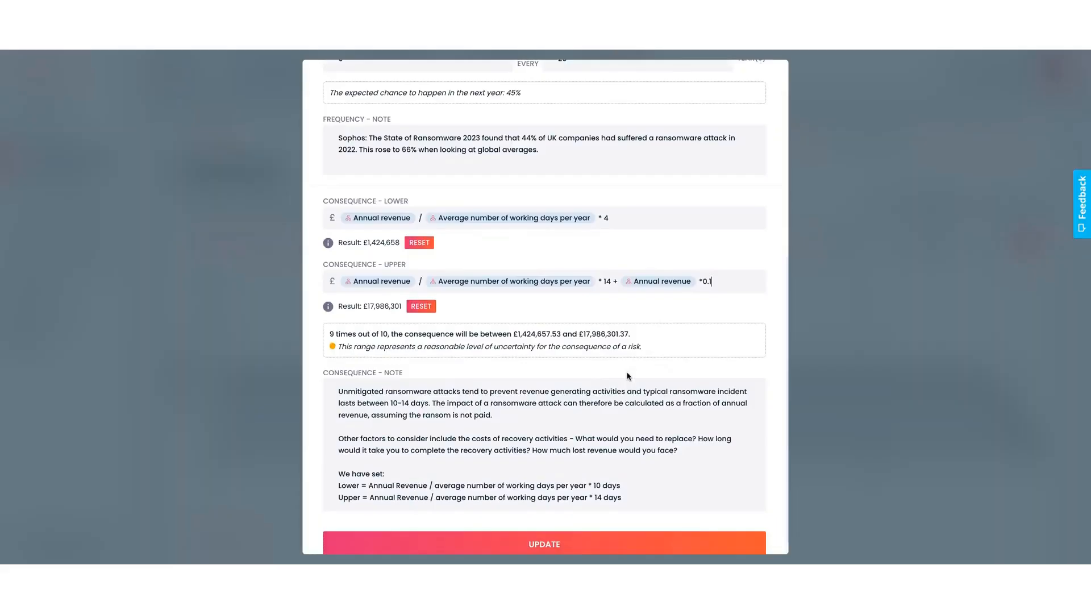
pyautogui.scroll(-1, 627, 375)
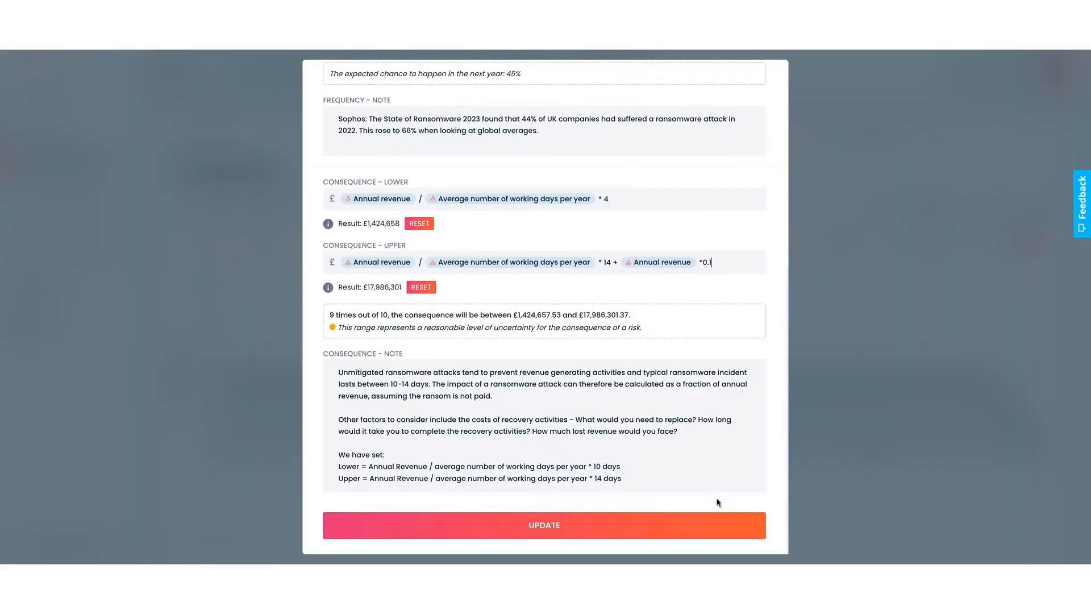
pyautogui.click(898, 541)
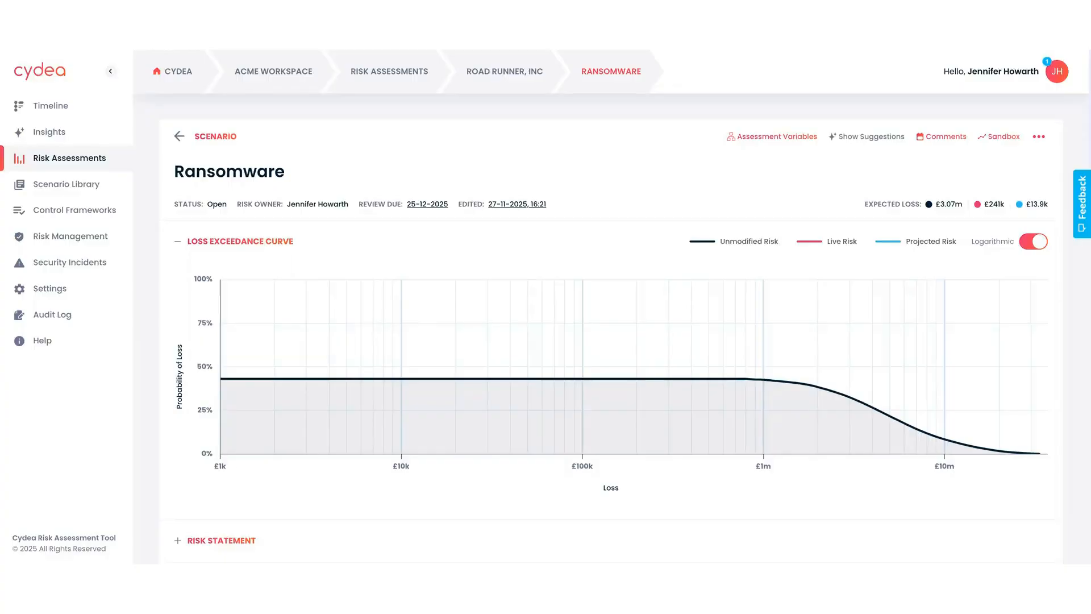
# Show the Live Risk curve on the loss exceedance chart and check the controls in the risk management plan
pyautogui.moveTo(401, 379)
pyautogui.moveTo(764, 381)
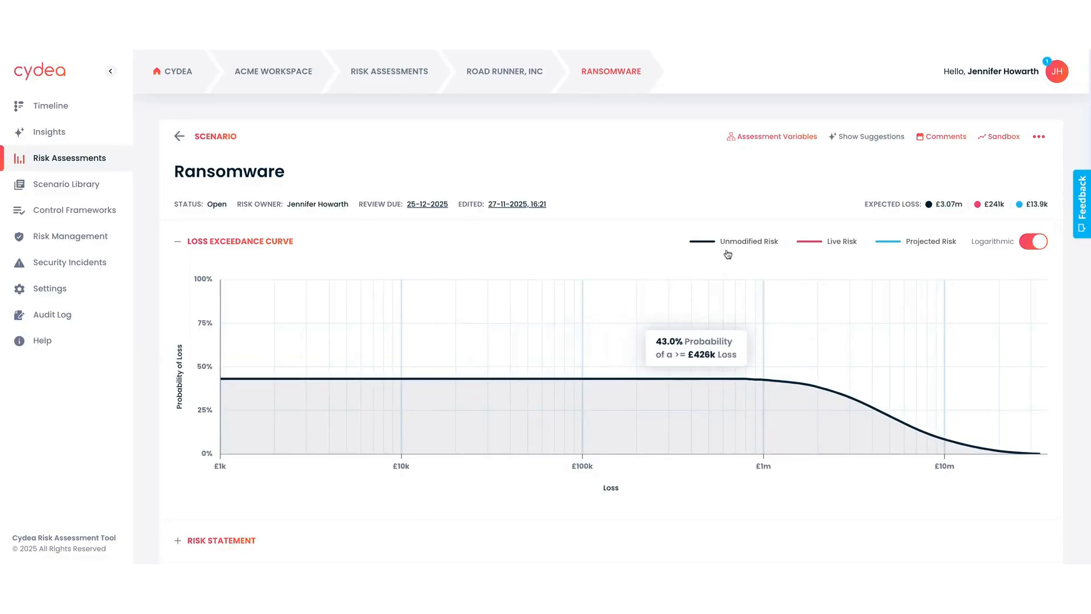
pyautogui.moveTo(739, 250)
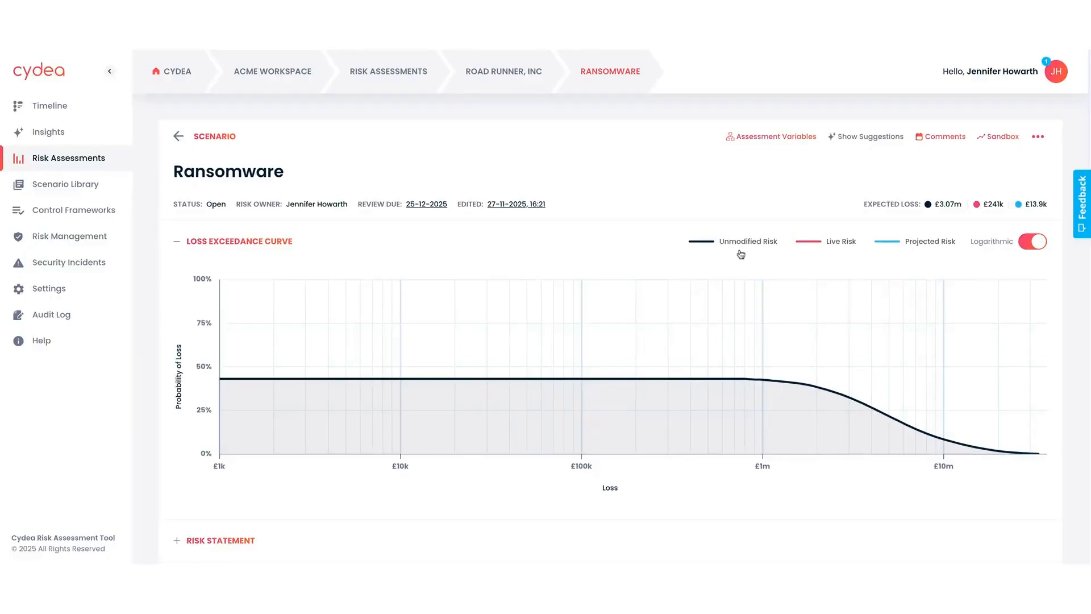
pyautogui.click(811, 249)
pyautogui.moveTo(717, 431)
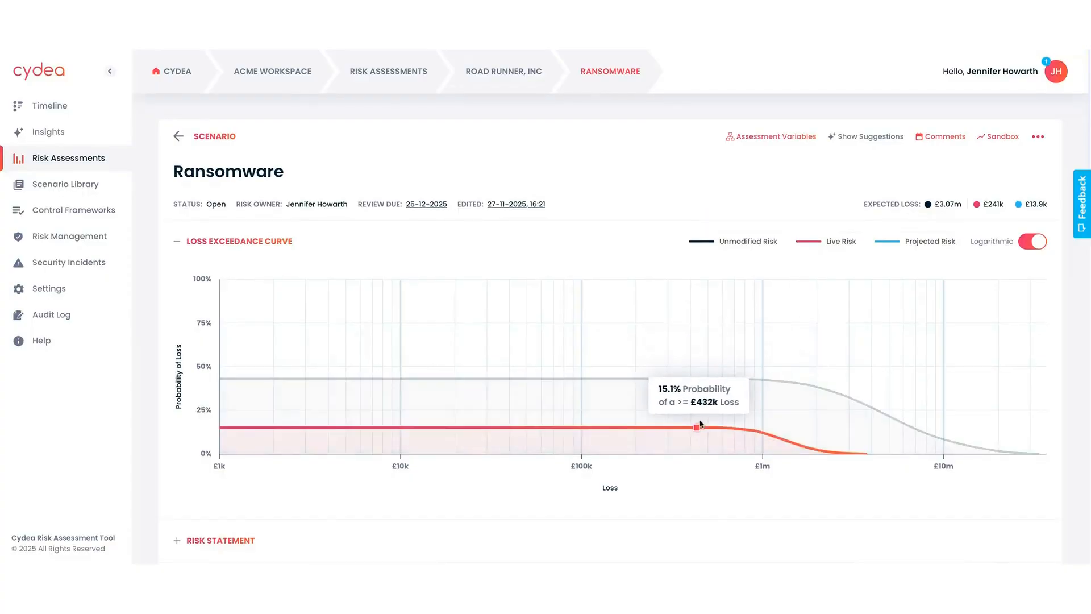
pyautogui.scroll(-8, 701, 423)
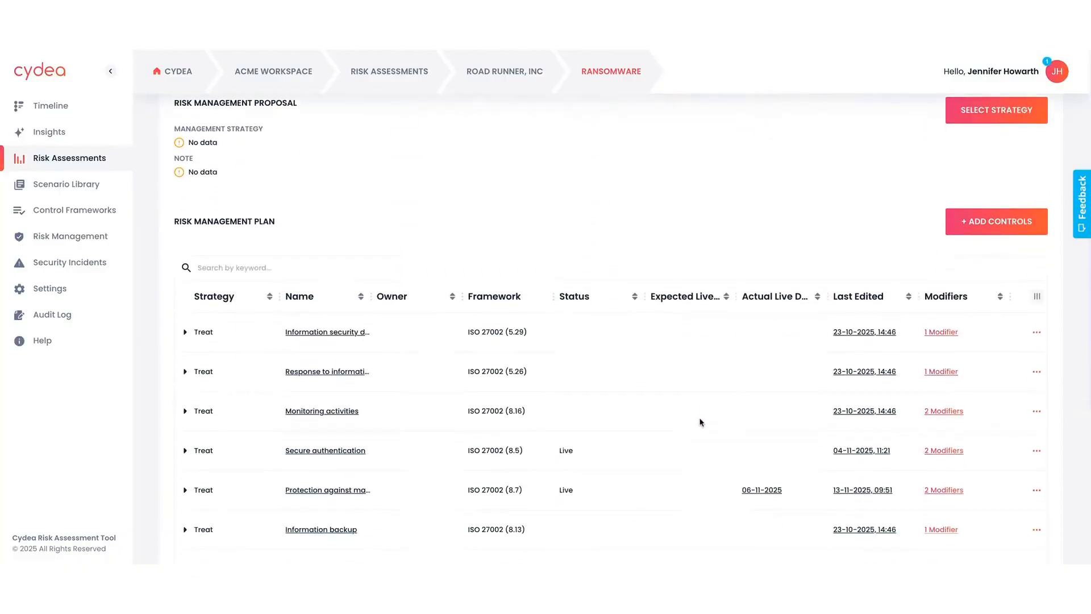
pyautogui.scroll(8, 517, 346)
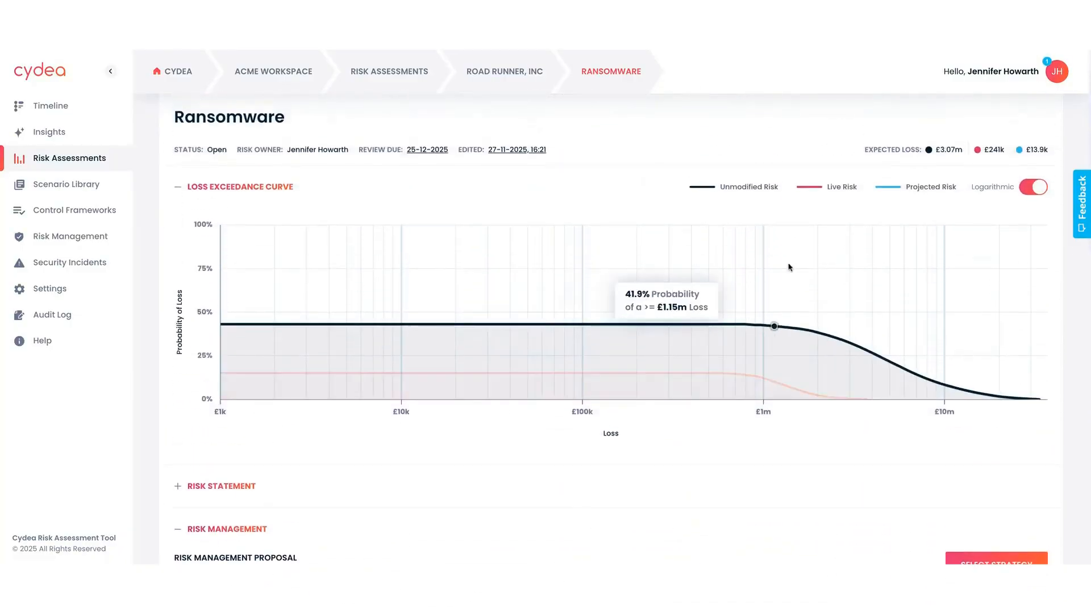
# Show the Projected Risk curve on the loss exceedance chart and compare loss probabilities along the curves
pyautogui.moveTo(890, 188)
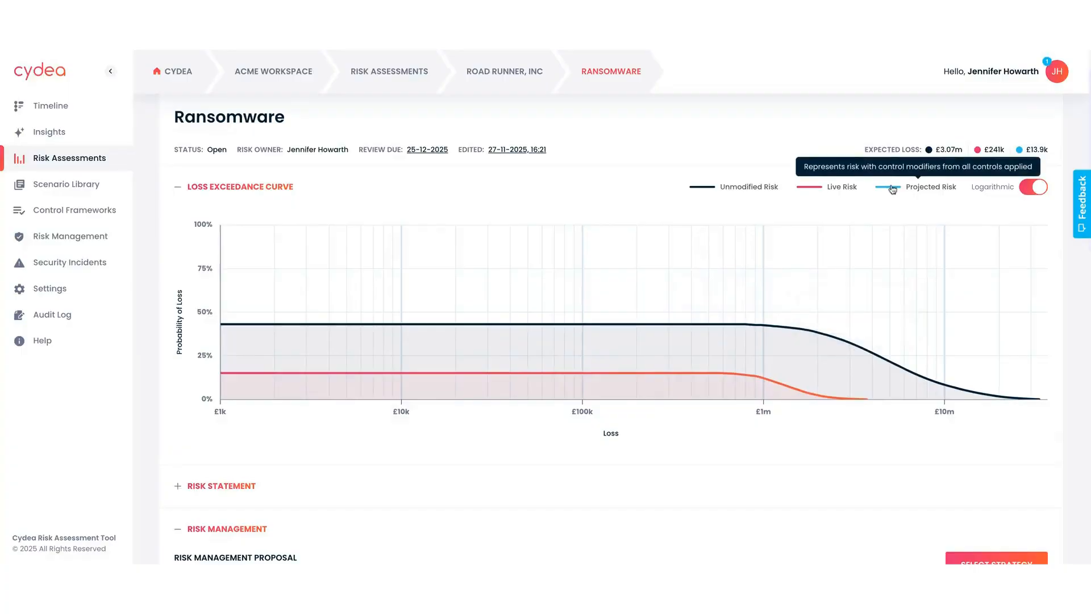
pyautogui.click(890, 188)
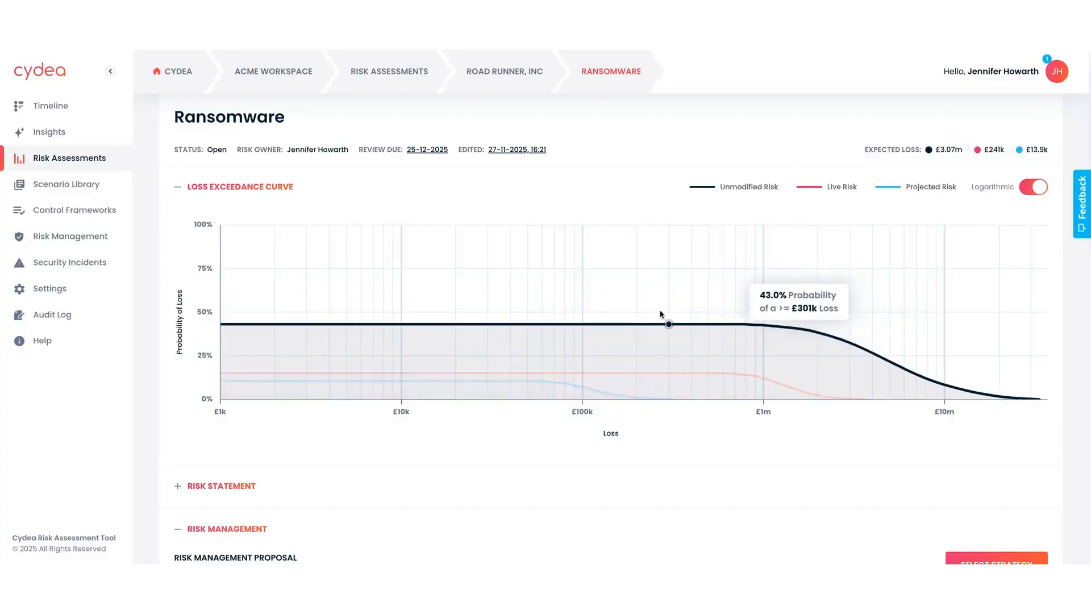
pyautogui.moveTo(609, 384)
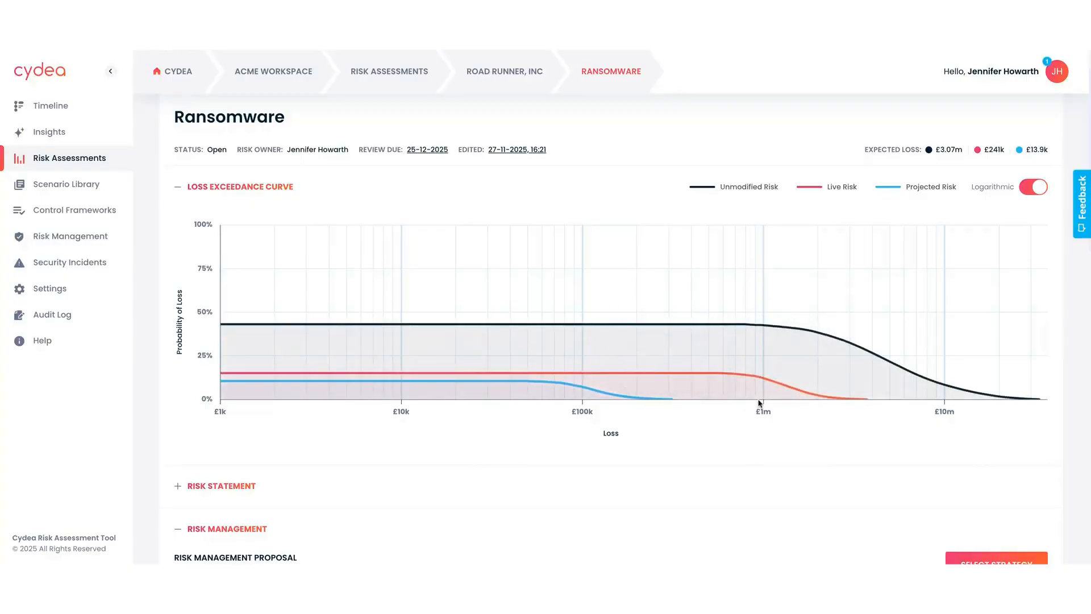
pyautogui.moveTo(670, 400)
pyautogui.moveTo(749, 341)
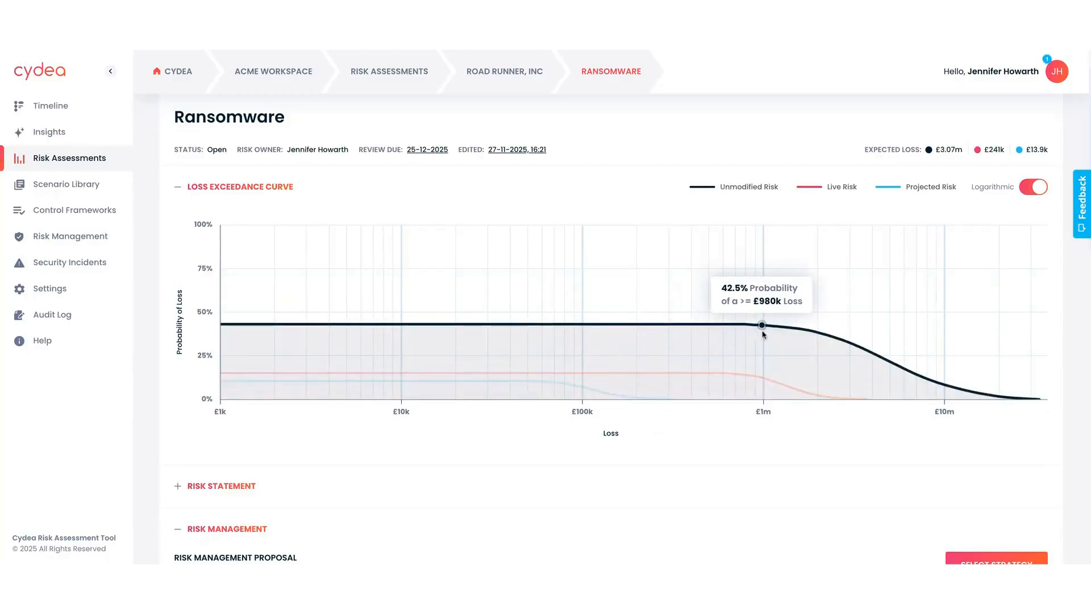